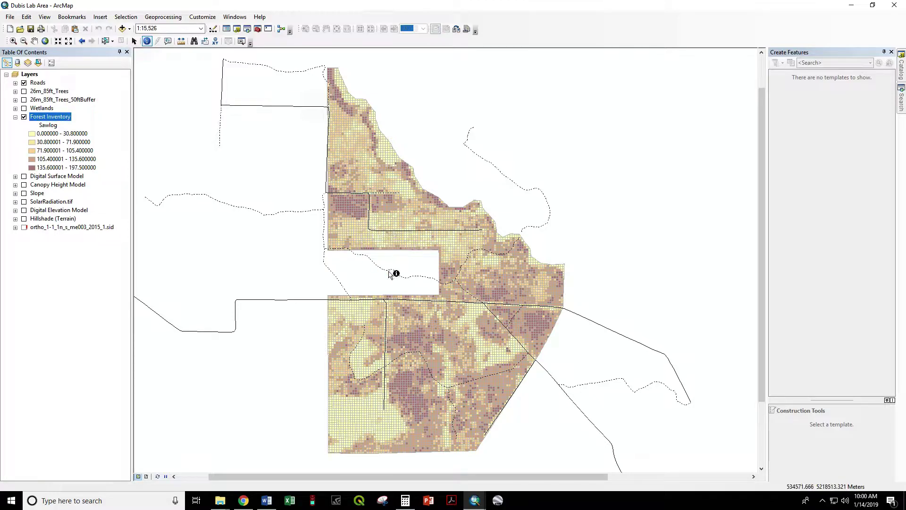
- Zoom in and inspect one Forest Inventory cell's attributes, noting its Sawlog value of 137.5
scroll(448, 324, "up", 8)
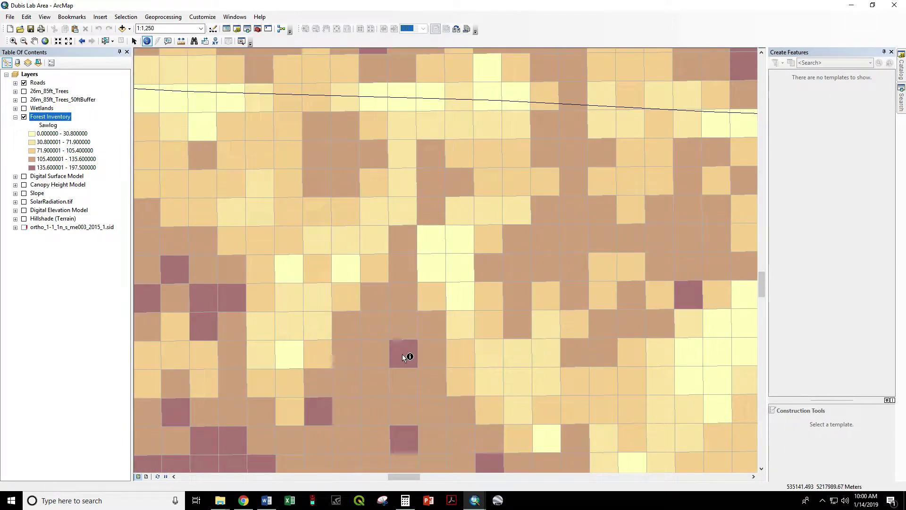
left_click(402, 355)
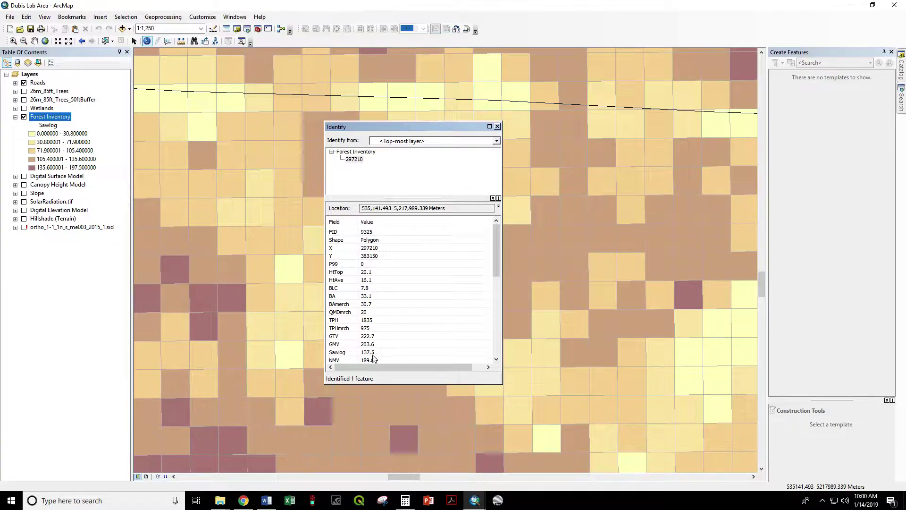
scroll(381, 339, "down", 10)
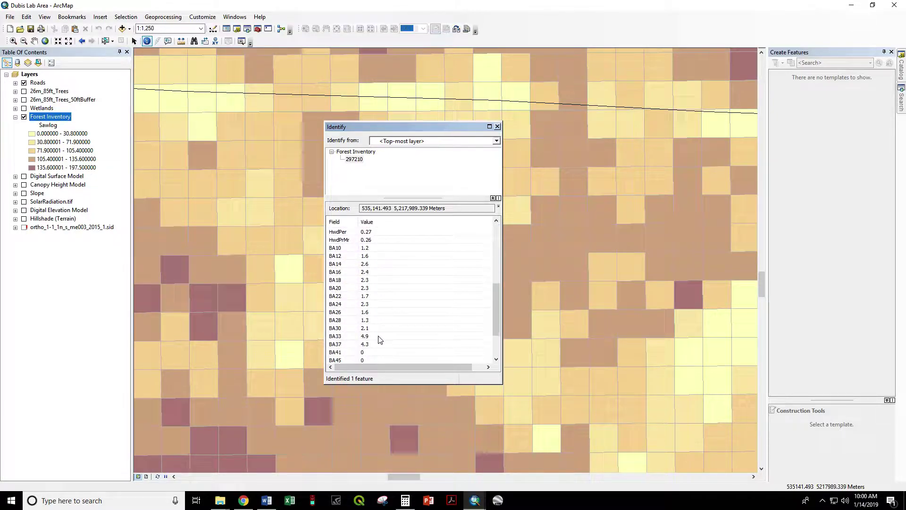
scroll(377, 337, "up", 10)
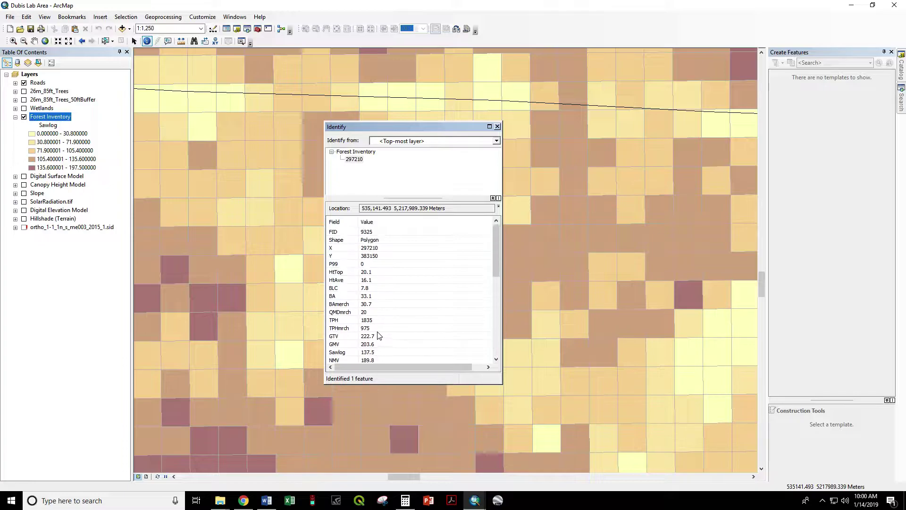
left_click(498, 126)
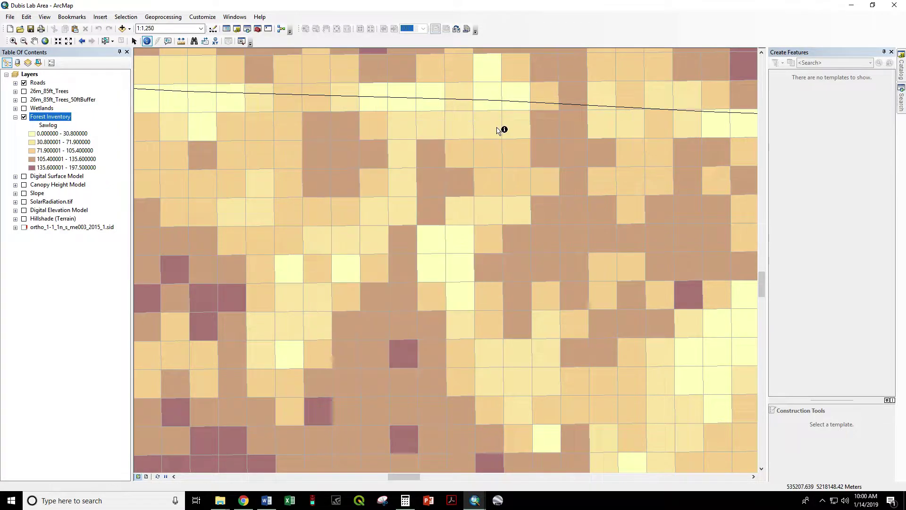
- Review the Forest Inventory attribute table listing its 10255 cells
right_click(52, 119)
left_click(71, 142)
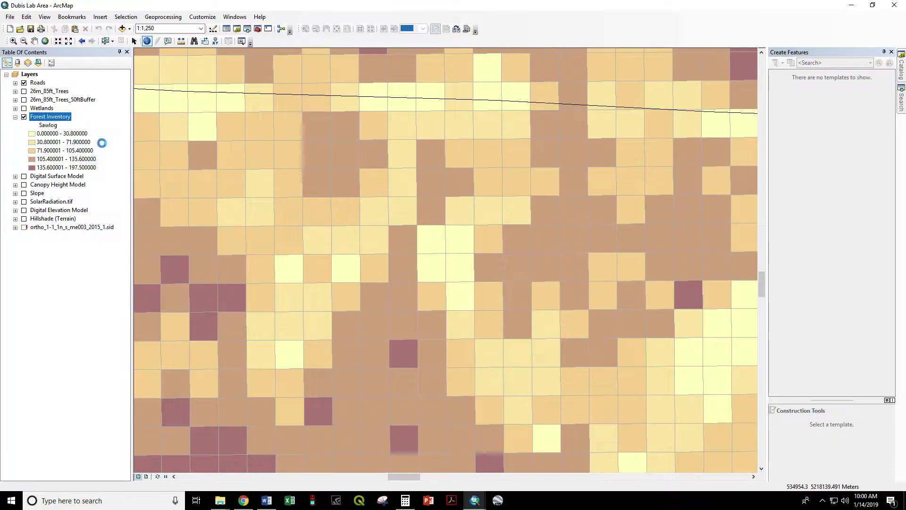
mouse_move(307, 271)
left_mouse_down()
mouse_move(528, 268)
mouse_move(307, 270)
left_mouse_up()
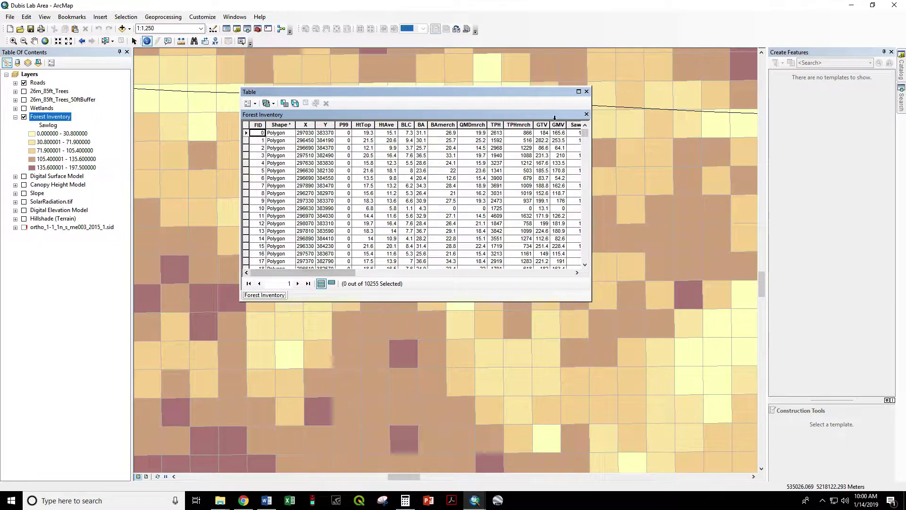
left_click(586, 92)
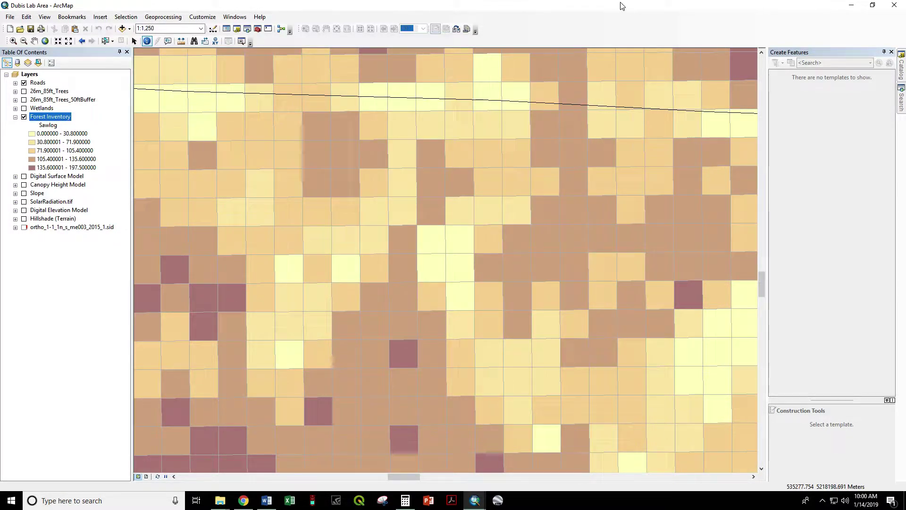
- Zoom out and pan so the whole inventory area is centered in view
scroll(595, 154, "up", 3)
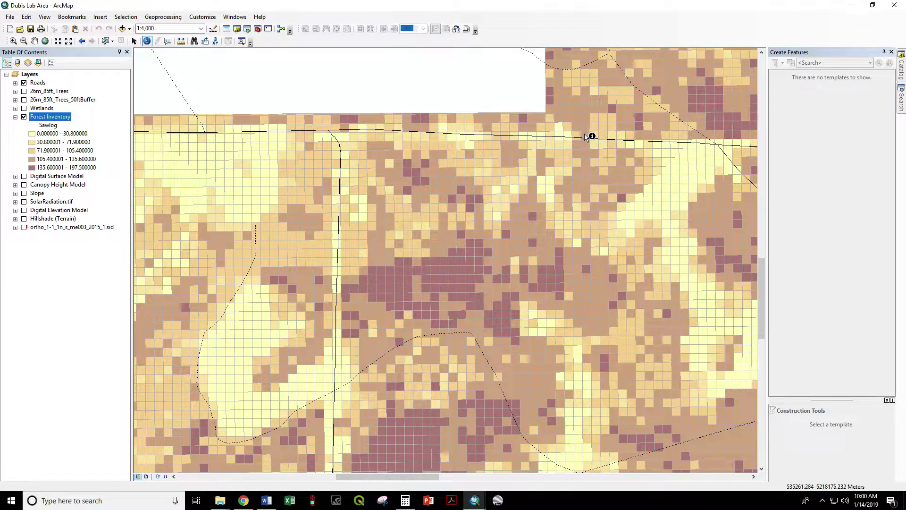
scroll(559, 187, "down", 4)
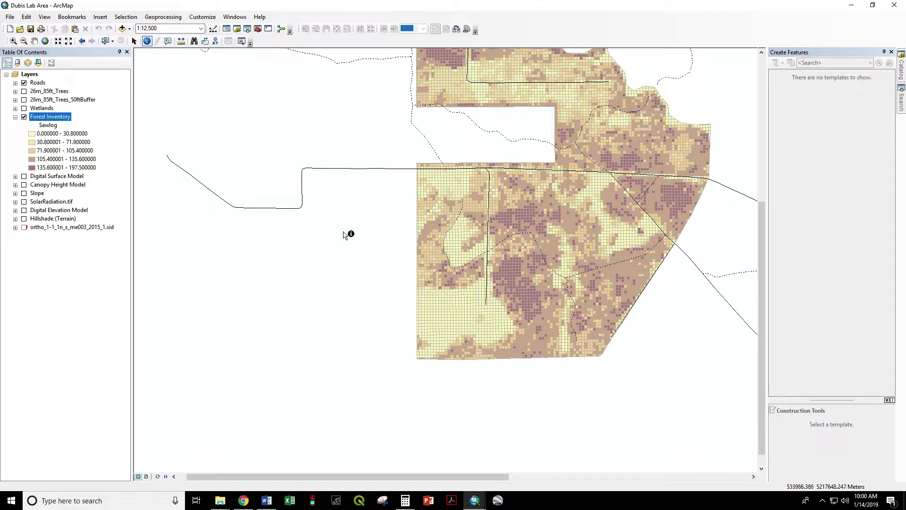
left_click(34, 41)
mouse_move(631, 152)
left_mouse_down()
mouse_move(600, 185)
mouse_move(601, 211)
left_mouse_up()
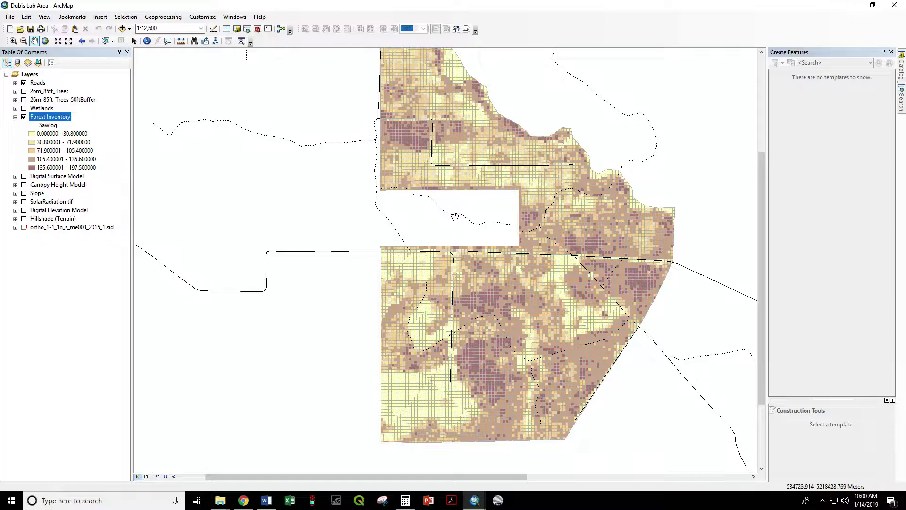
- Select Forest Inventory cells within a distance of 250 Feet of Roads, giving 4607 features
left_click(128, 17)
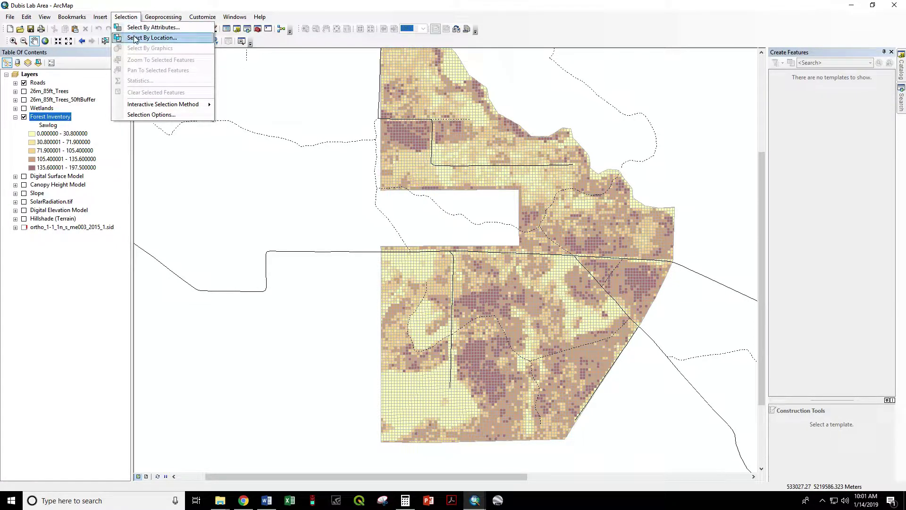
left_click(134, 38)
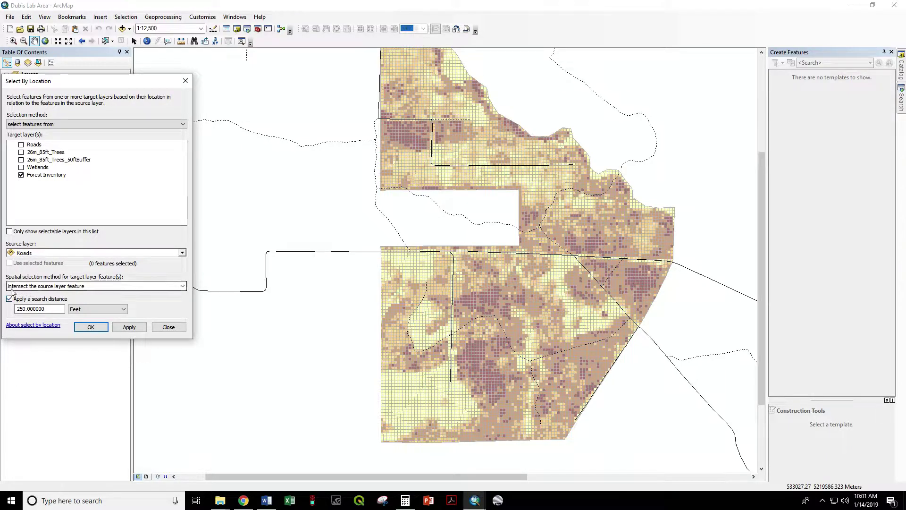
left_click(182, 286)
left_click(71, 293)
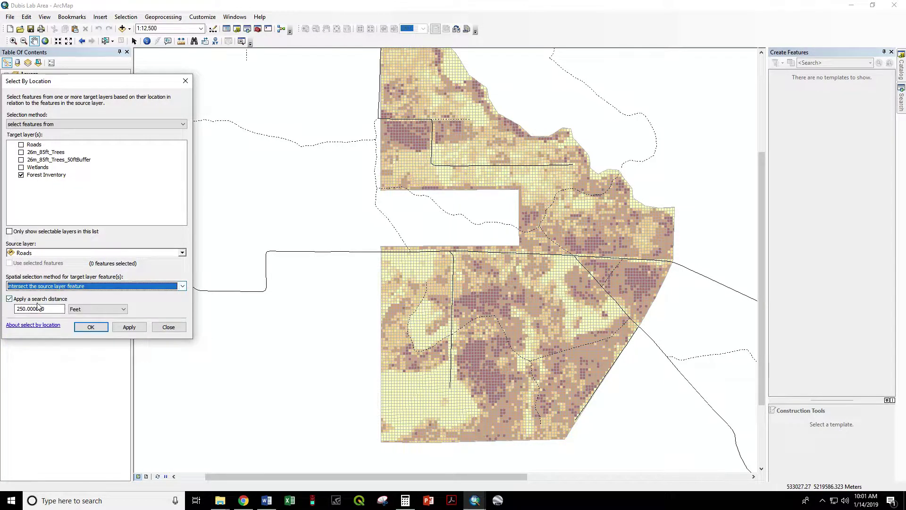
left_click(182, 287)
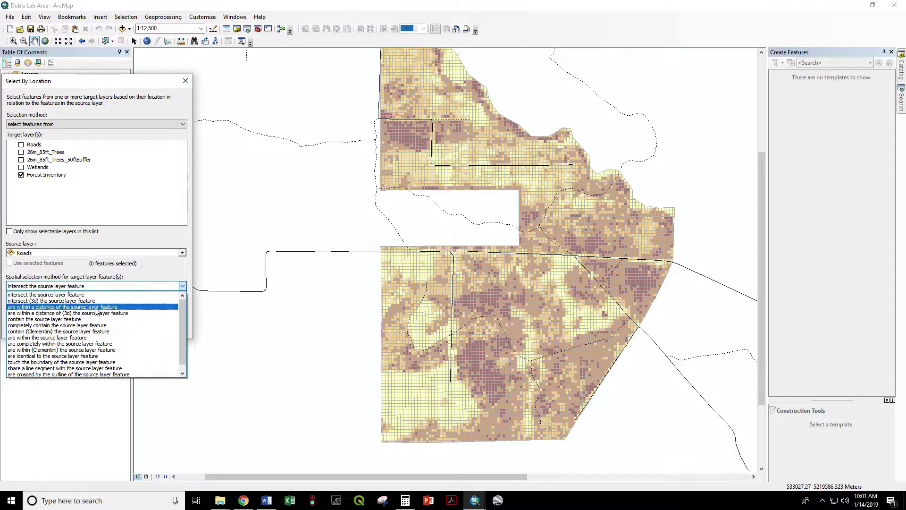
left_click(95, 307)
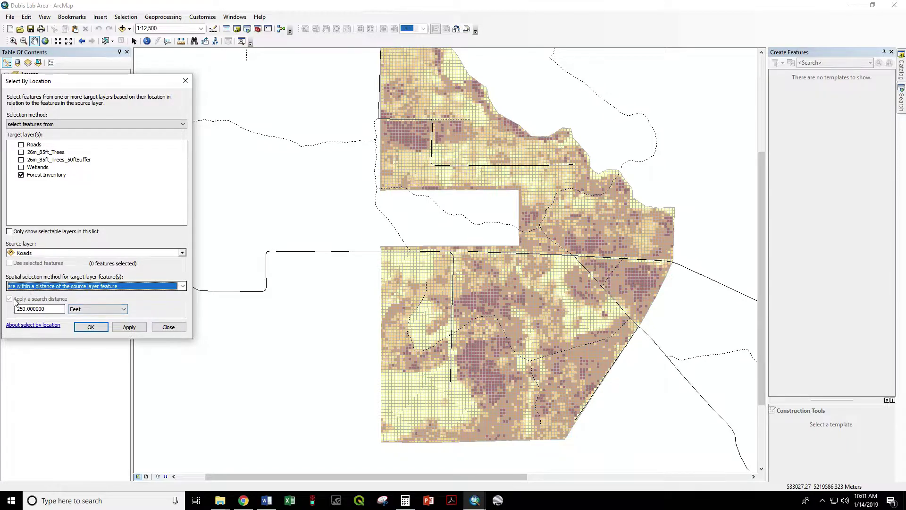
left_click(98, 286)
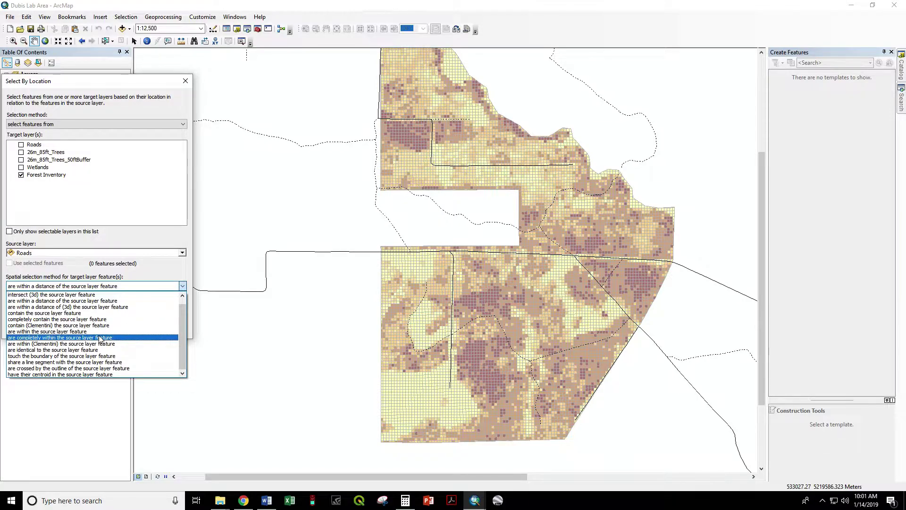
left_click(132, 276)
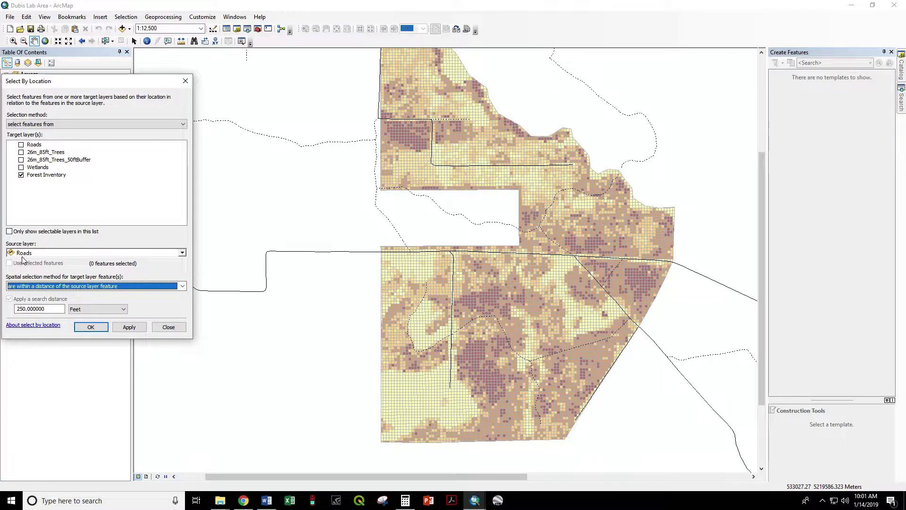
left_click(125, 332)
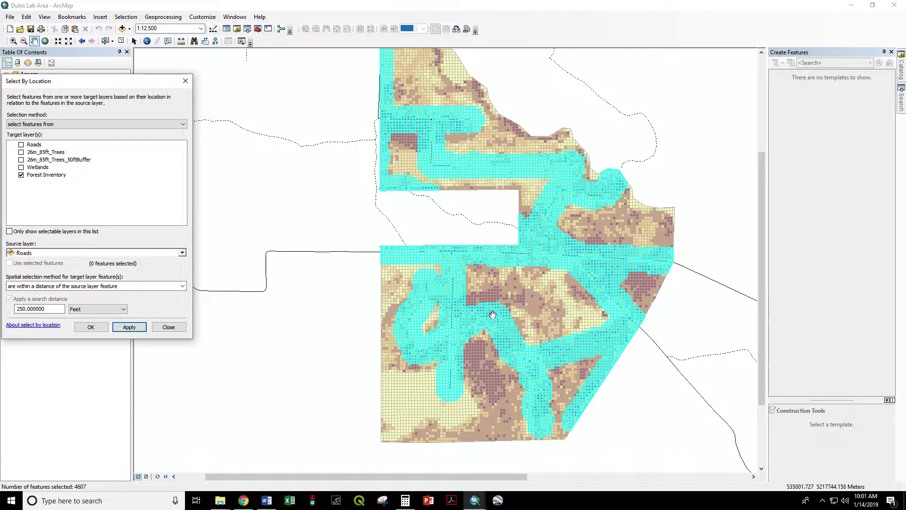
- Close Select By Location and measure the distance from a road edge to the Forest Inventory edge
left_click(94, 326)
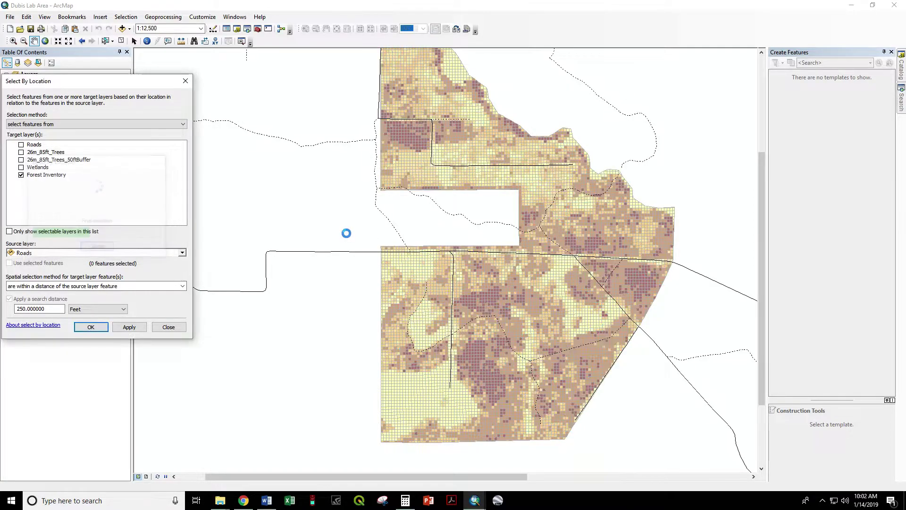
scroll(465, 257, "up", 8)
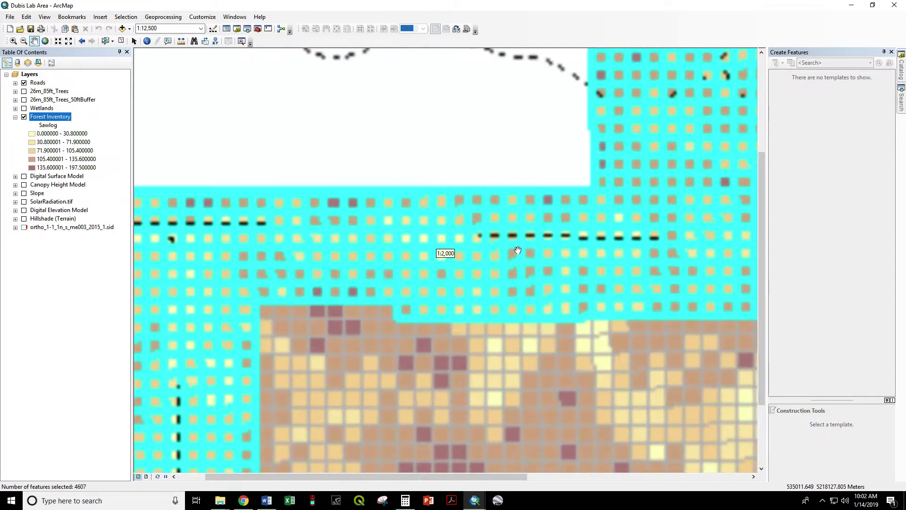
scroll(518, 251, "up", 1)
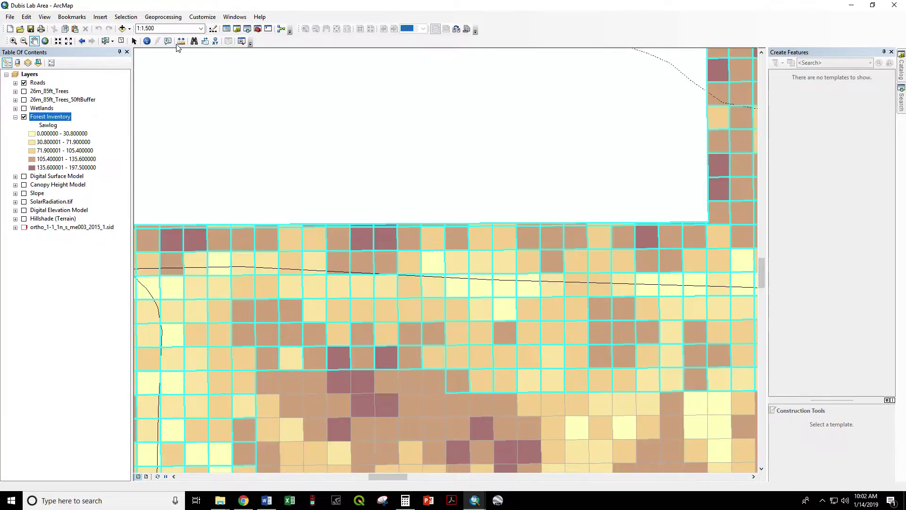
left_click(181, 41)
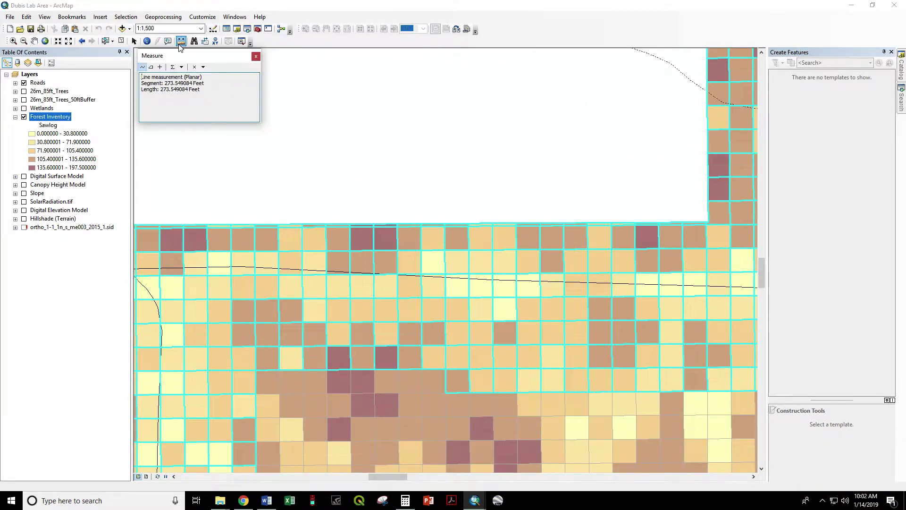
left_click(508, 282)
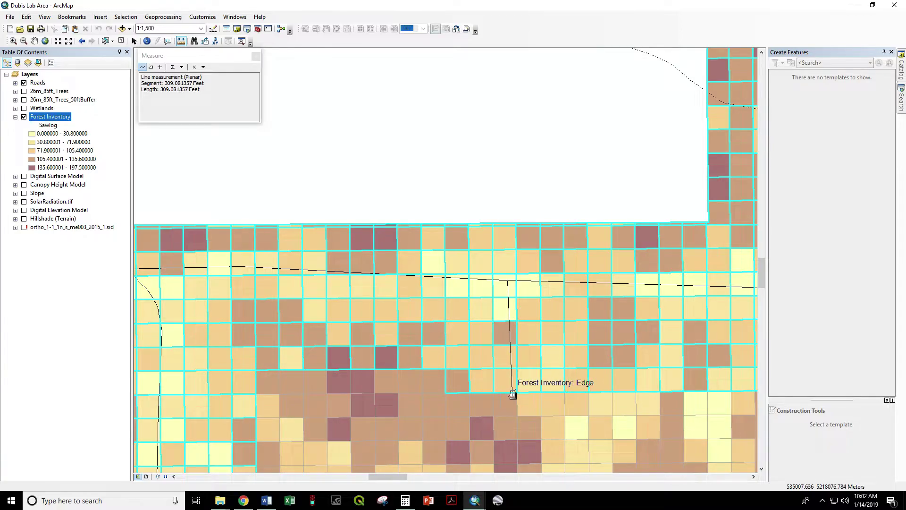
double_click(505, 407)
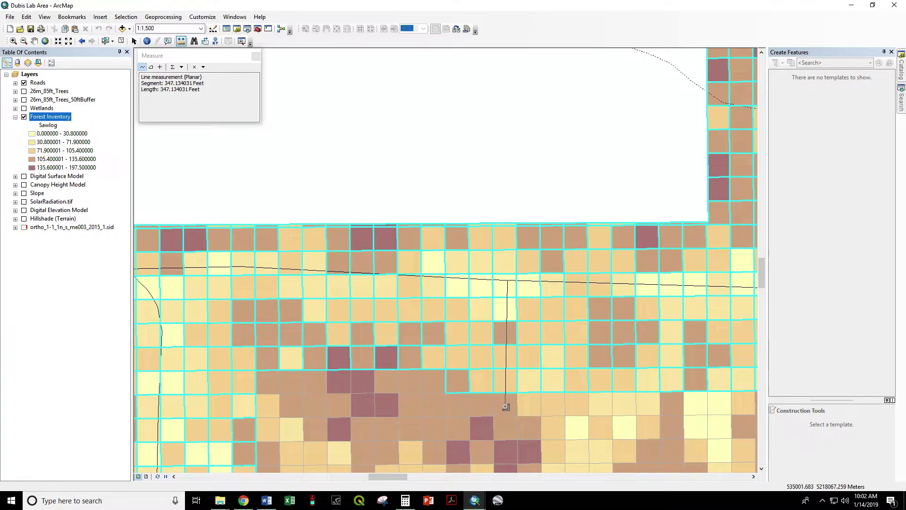
left_click(257, 57)
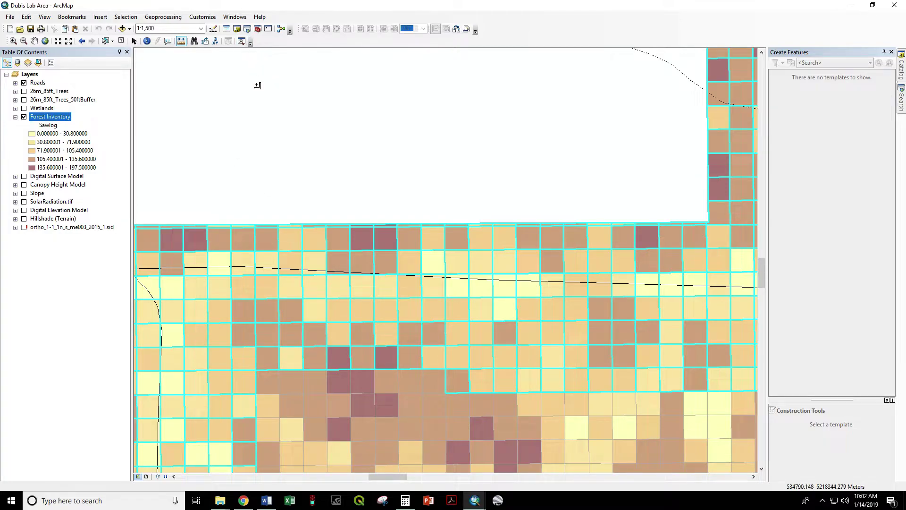
- Zoom to the full Forest Inventory extent and clear the selected cells
right_click(42, 121)
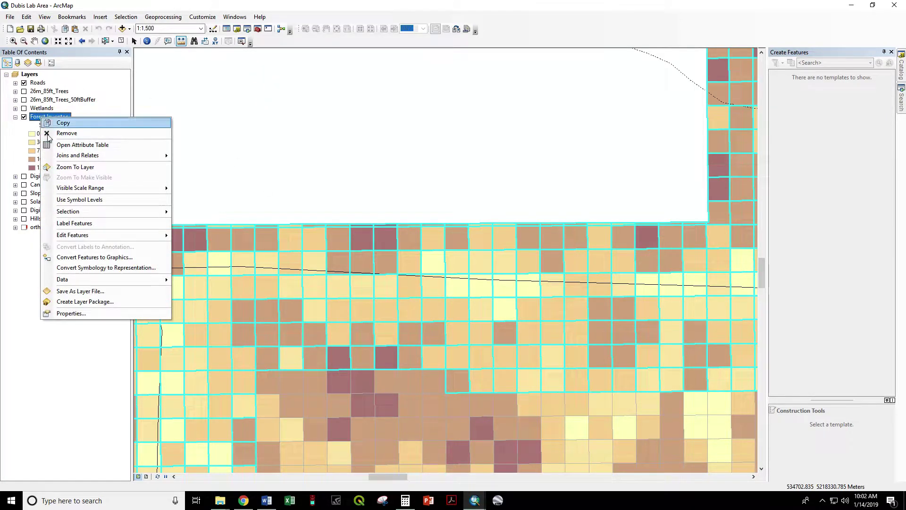
left_click(74, 168)
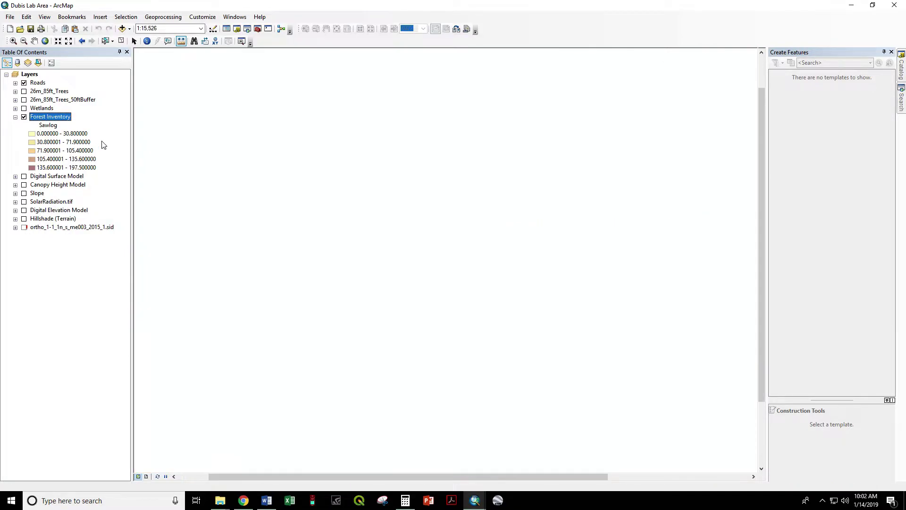
left_click(120, 42)
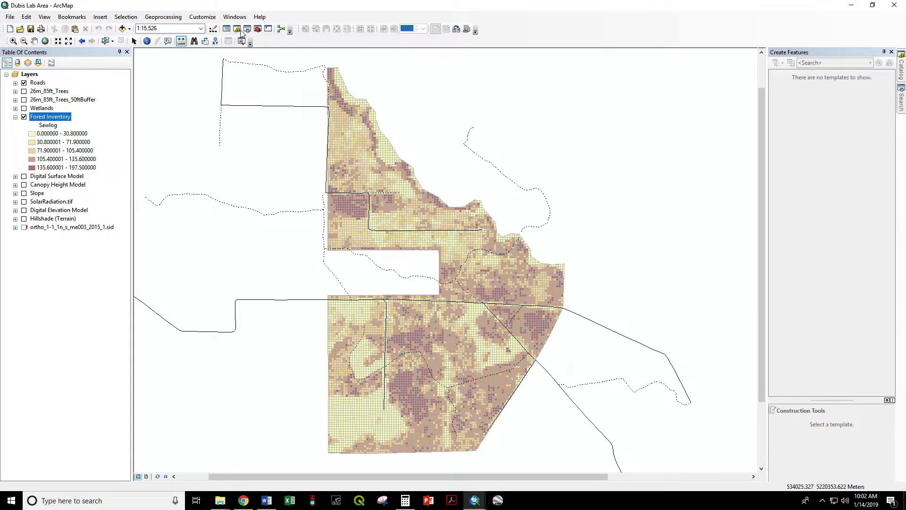
- Buffer Roads by 250 Feet with Dissolve Type ALL, producing Roads_Buffer1
left_click(164, 16)
left_click(164, 28)
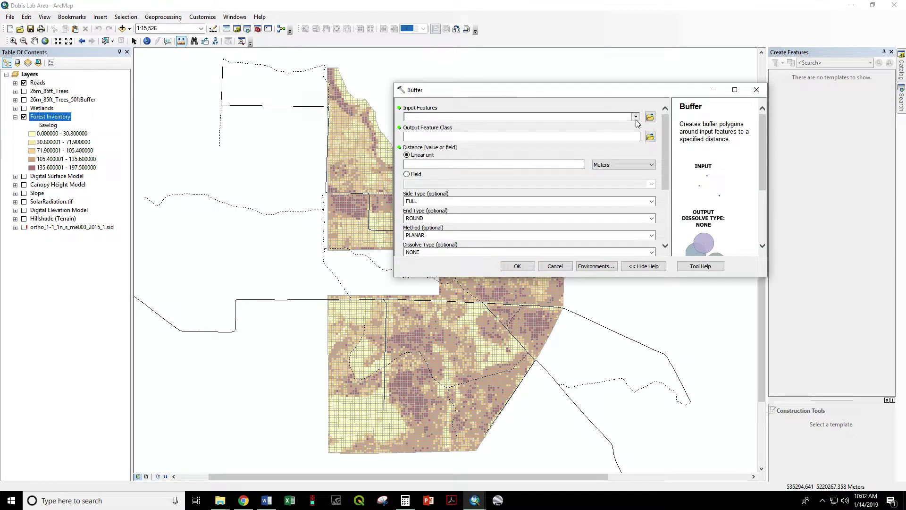
left_click(635, 117)
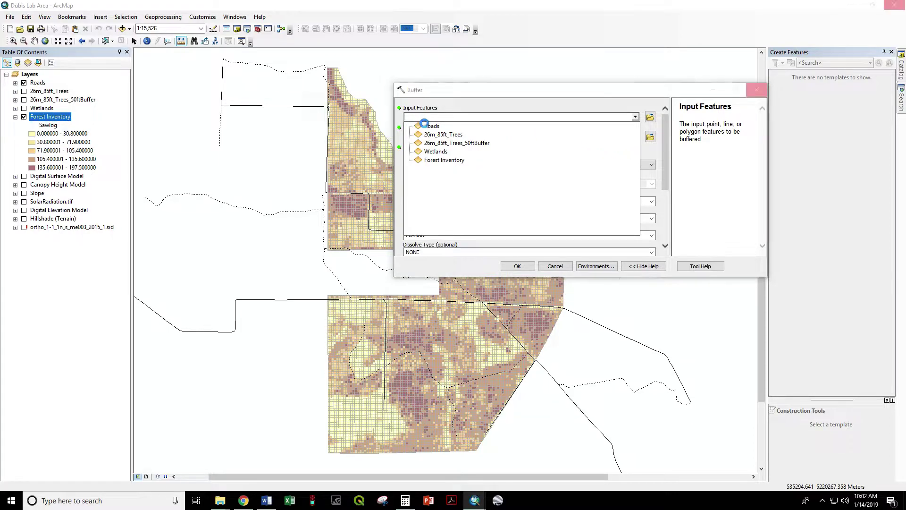
left_click(427, 126)
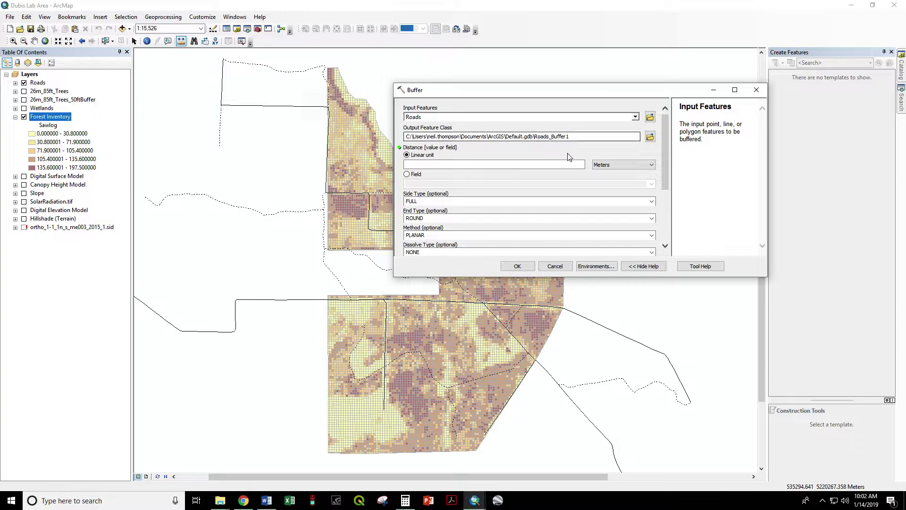
left_click(604, 168)
left_click(608, 193)
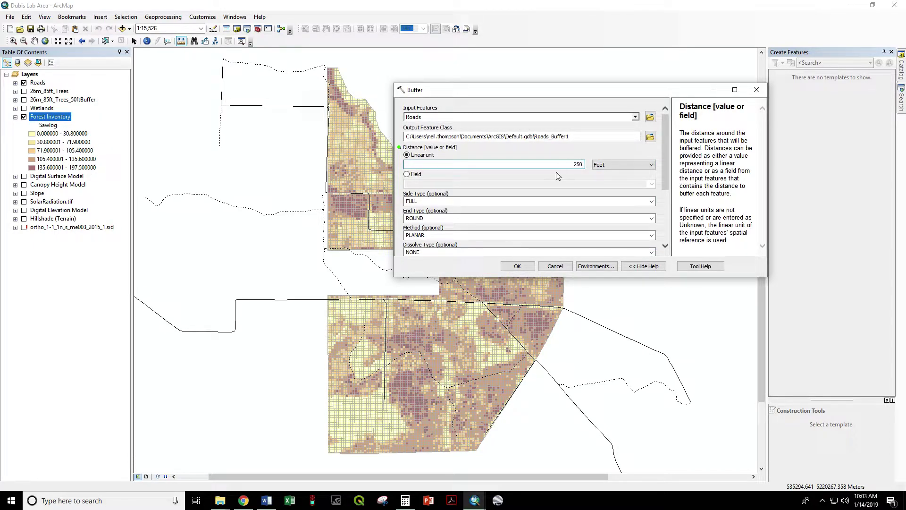
left_click(651, 252)
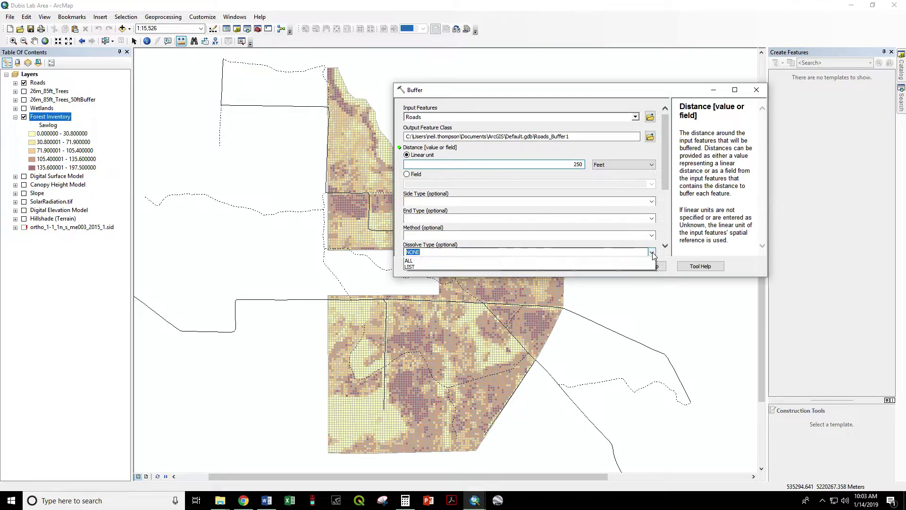
left_click(579, 261)
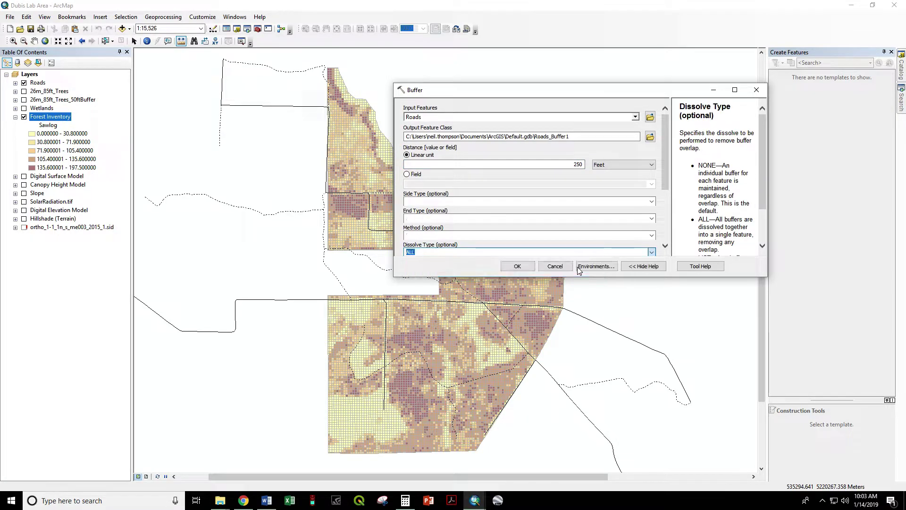
left_click(517, 266)
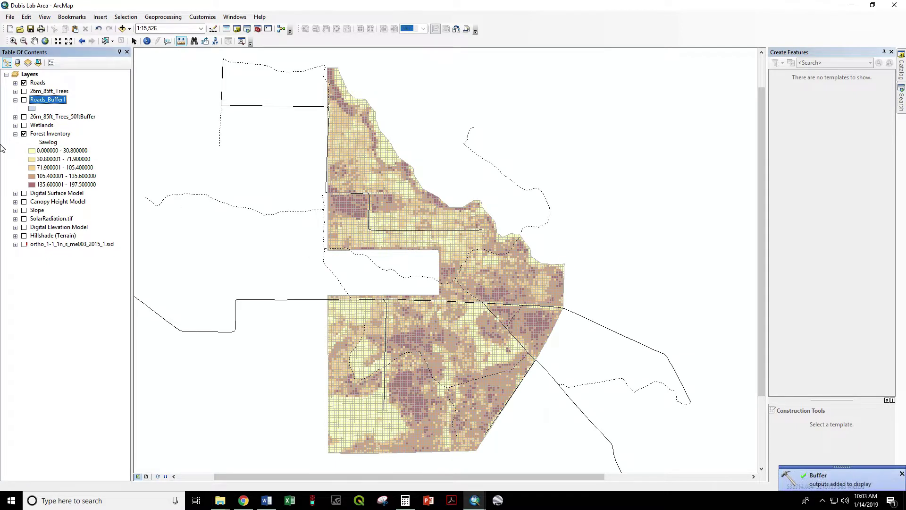
- Turn on Roads_Buffer1 and give it a hollow, unfilled symbol
left_click(24, 99)
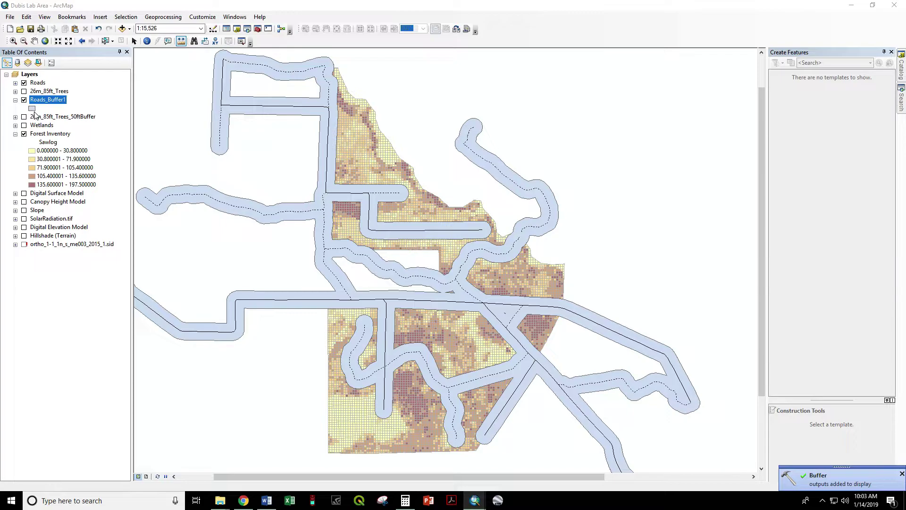
left_click(32, 109)
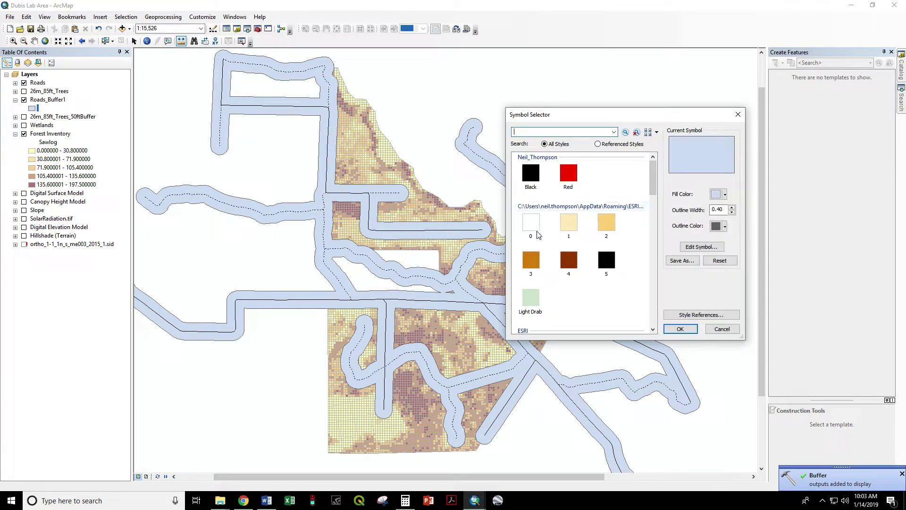
left_click(537, 233)
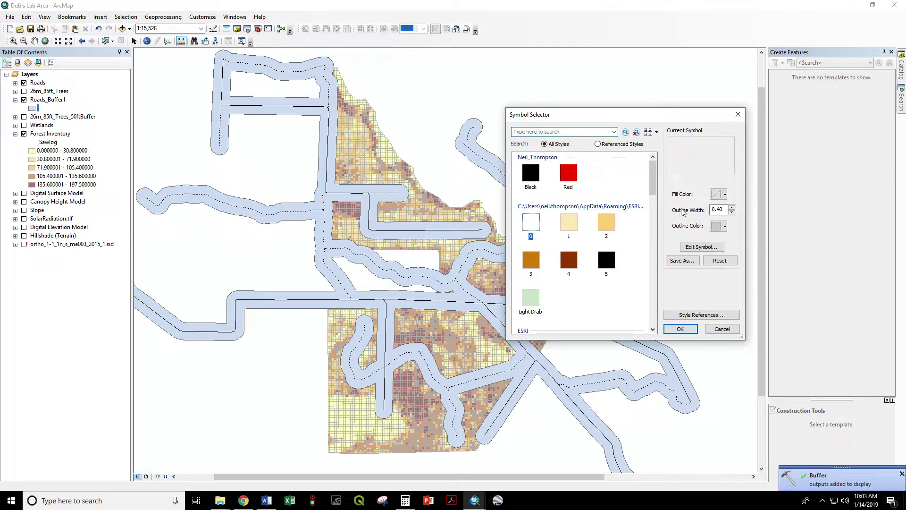
left_click(680, 329)
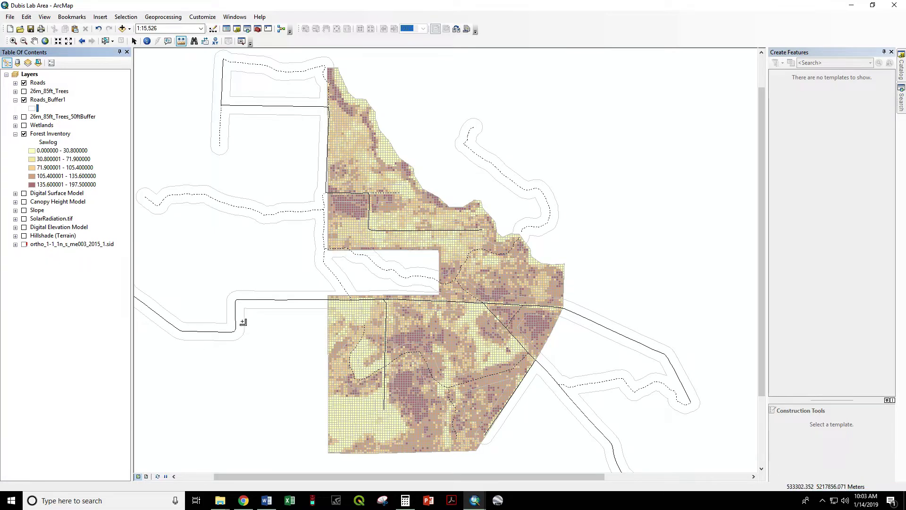
scroll(452, 308, "up", 1)
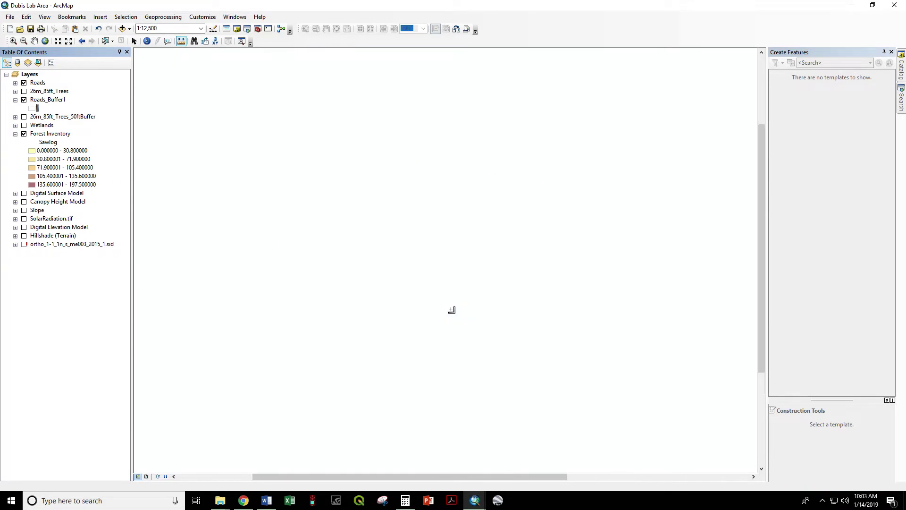
- Select Forest Inventory cells completely within the Roads_Buffer1 source layer feature
left_click(122, 17)
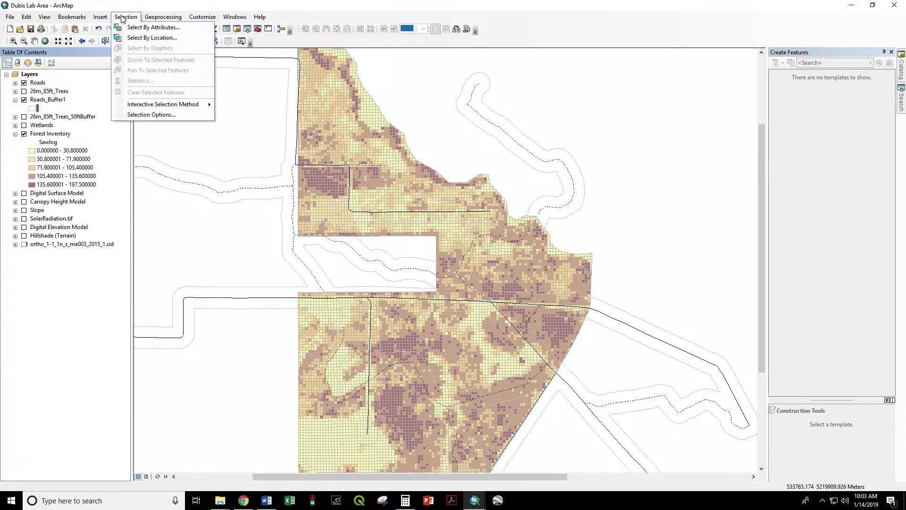
left_click(132, 38)
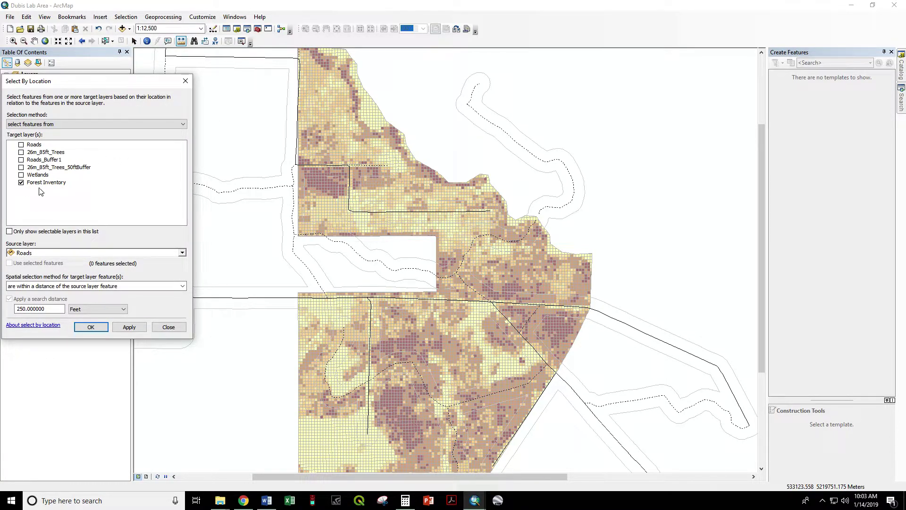
left_click(183, 253)
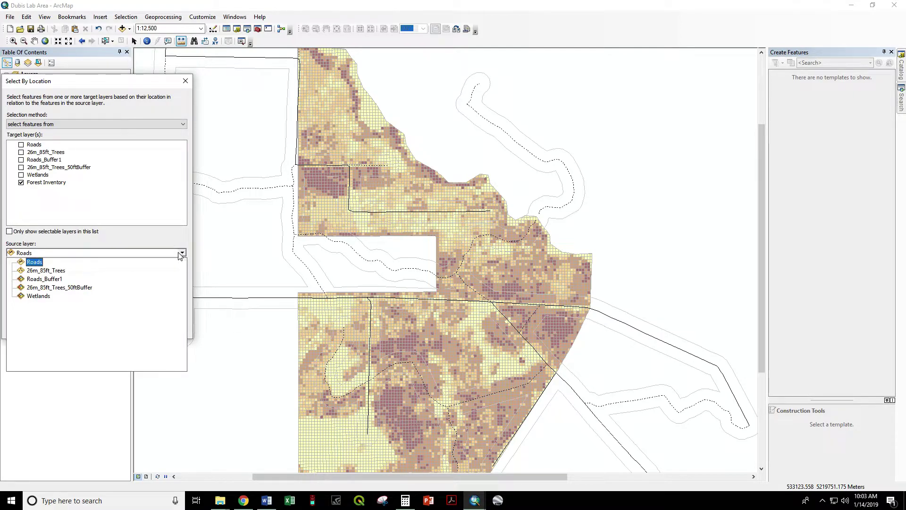
left_click(45, 279)
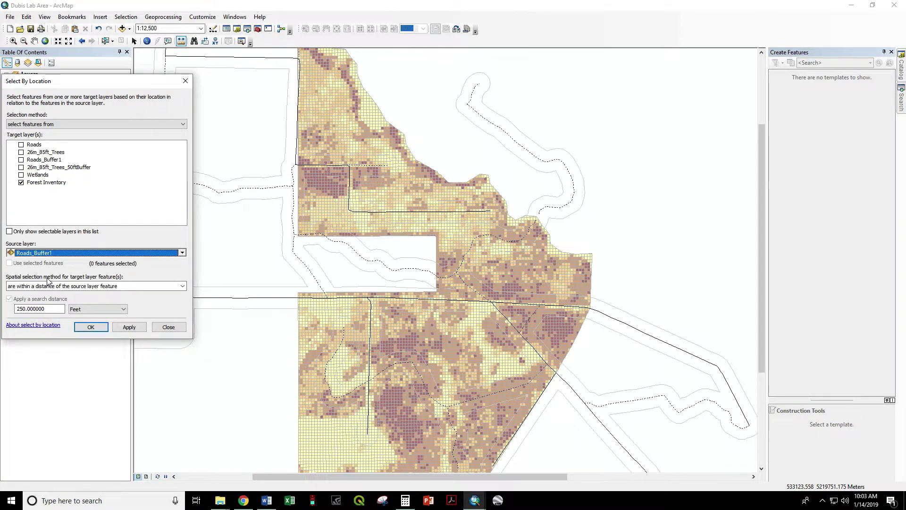
left_click(182, 287)
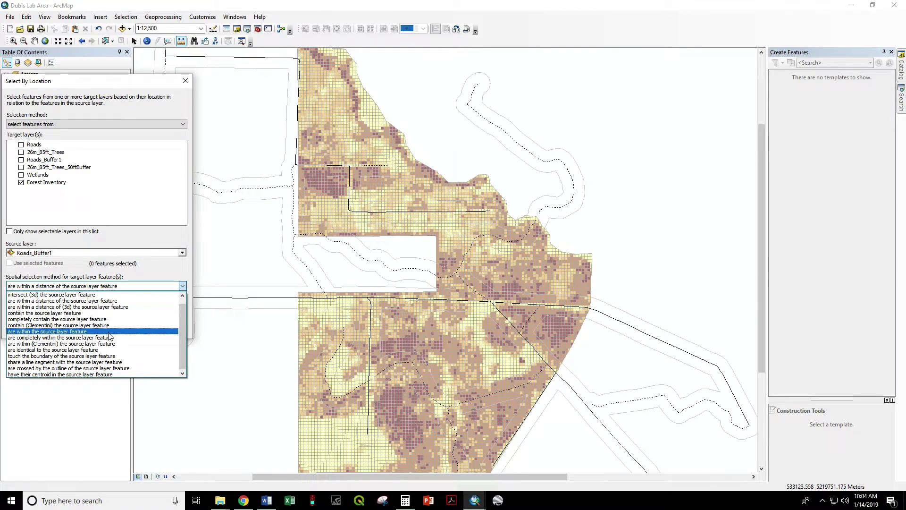
left_click(84, 338)
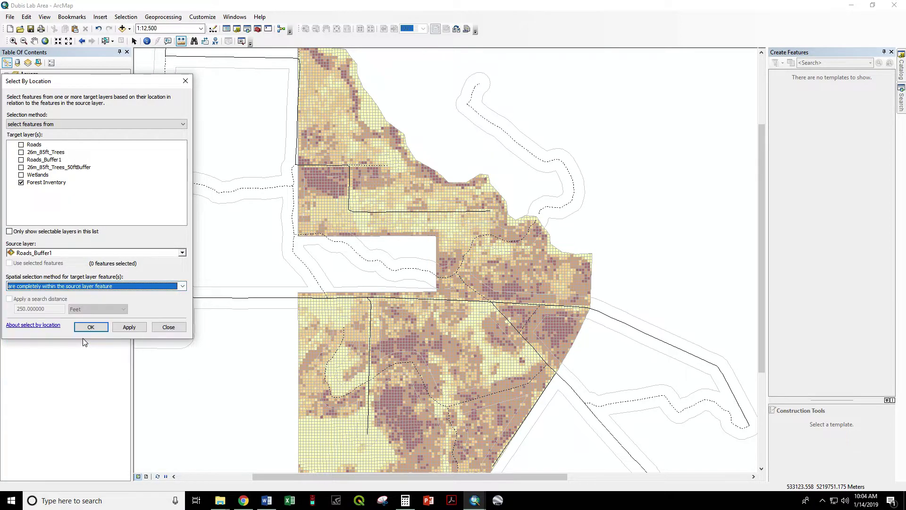
left_click(128, 327)
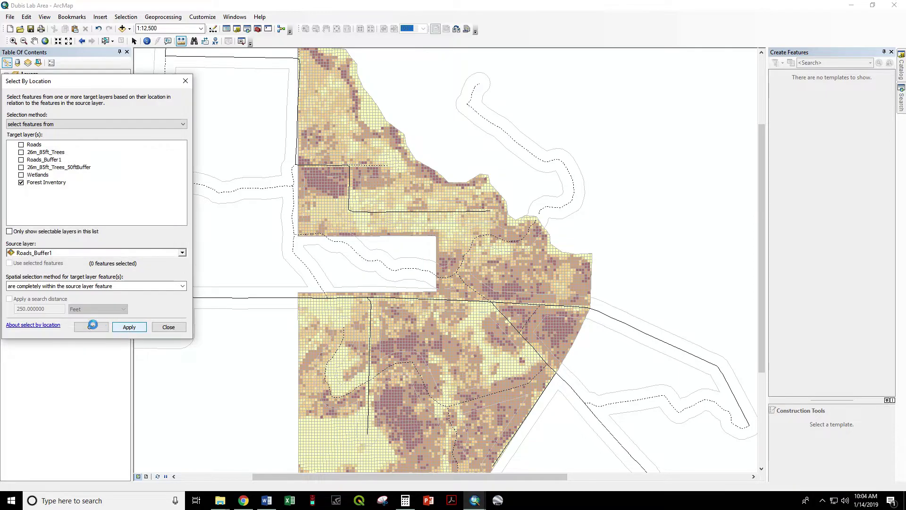
- Zoom in and measure from a road to the buffer edge to confirm about 250 ft
scroll(414, 359, "up", 5)
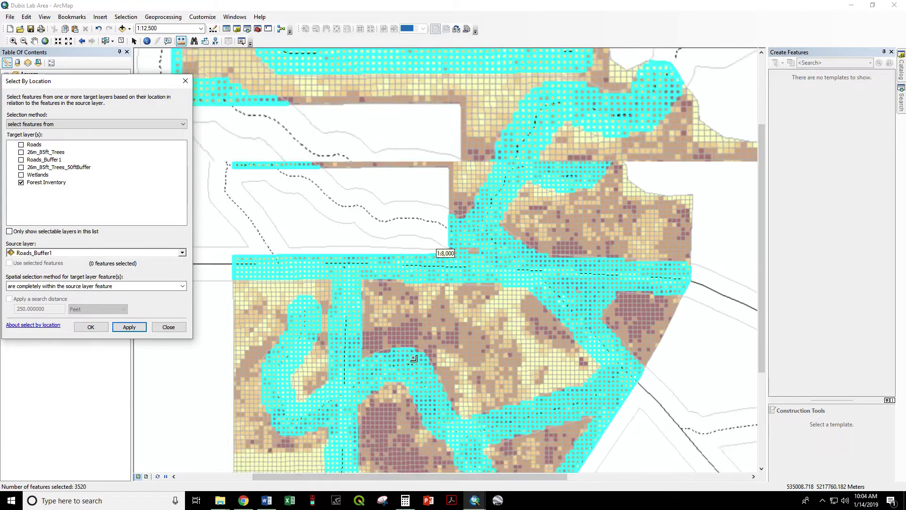
scroll(414, 359, "up", 1)
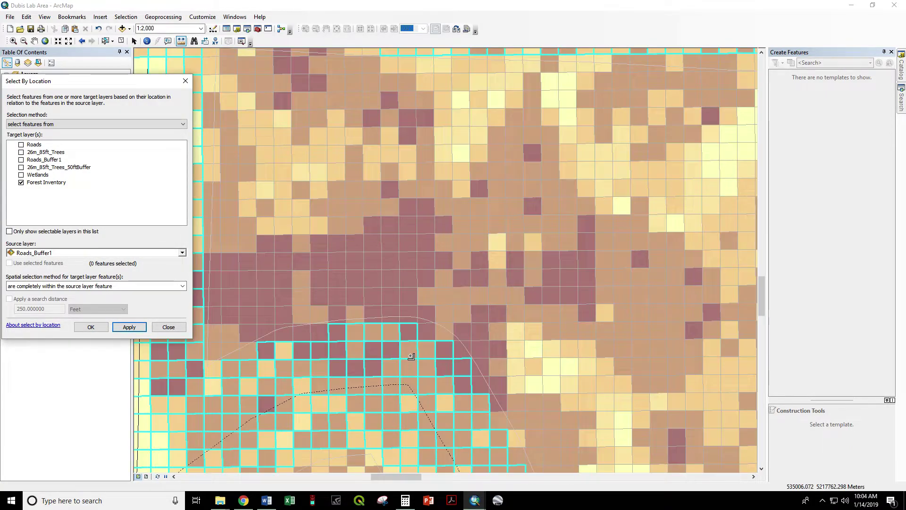
scroll(403, 342, "up", 1)
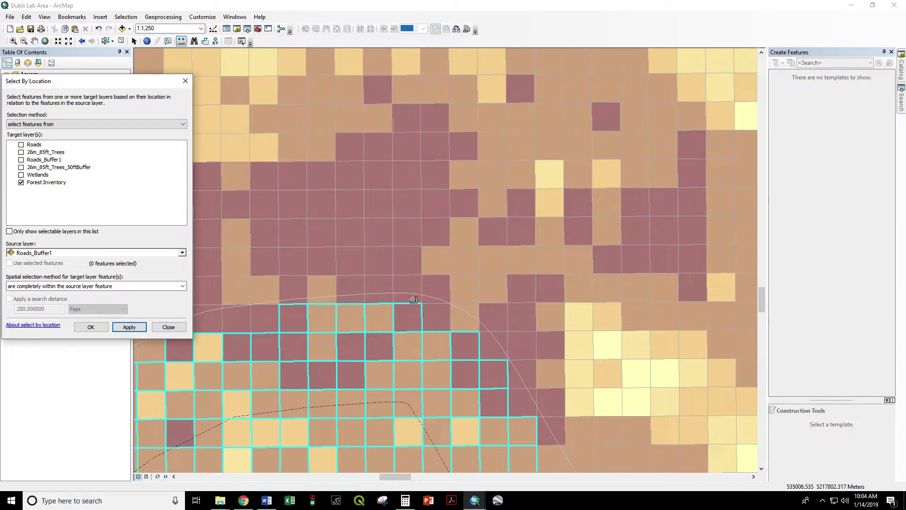
left_click(377, 402)
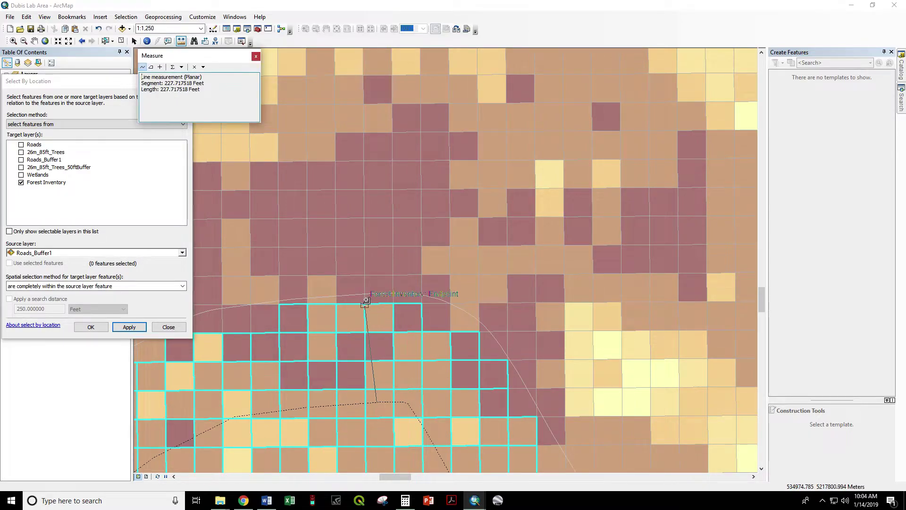
double_click(370, 293)
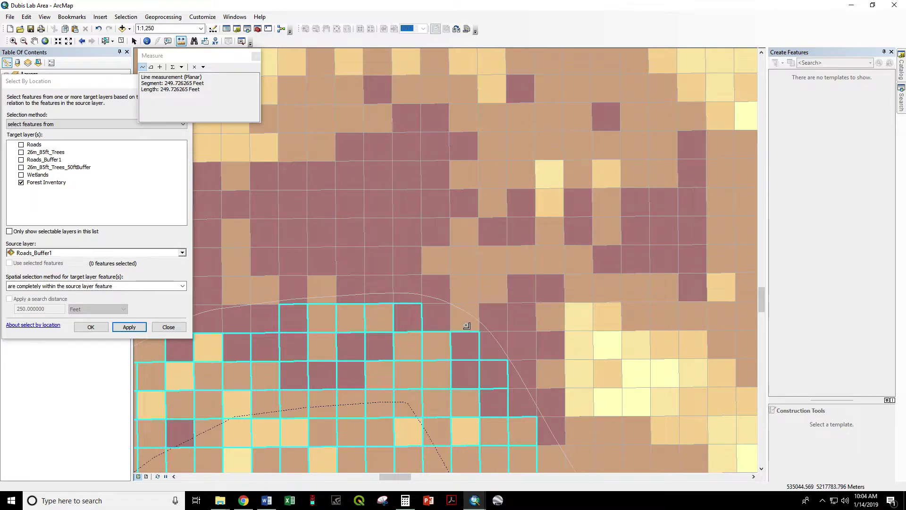
scroll(460, 320, "up", 5)
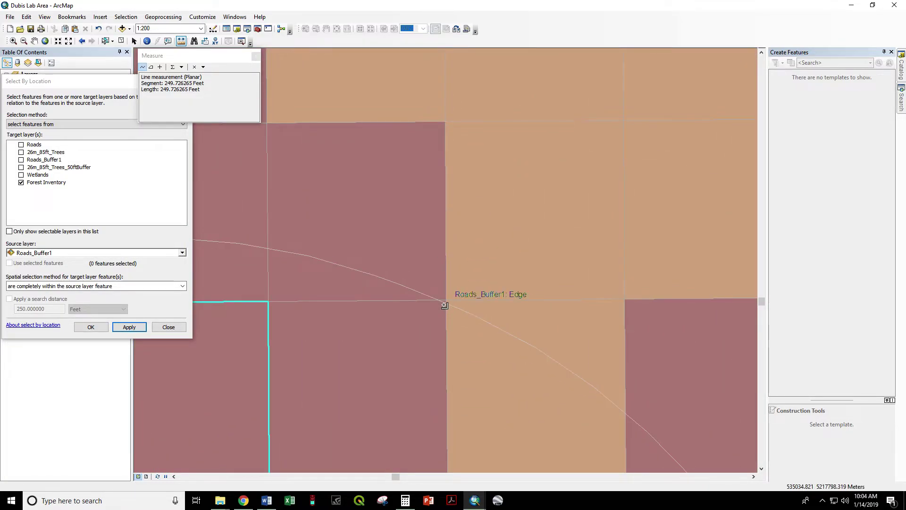
scroll(441, 304, "up", 3)
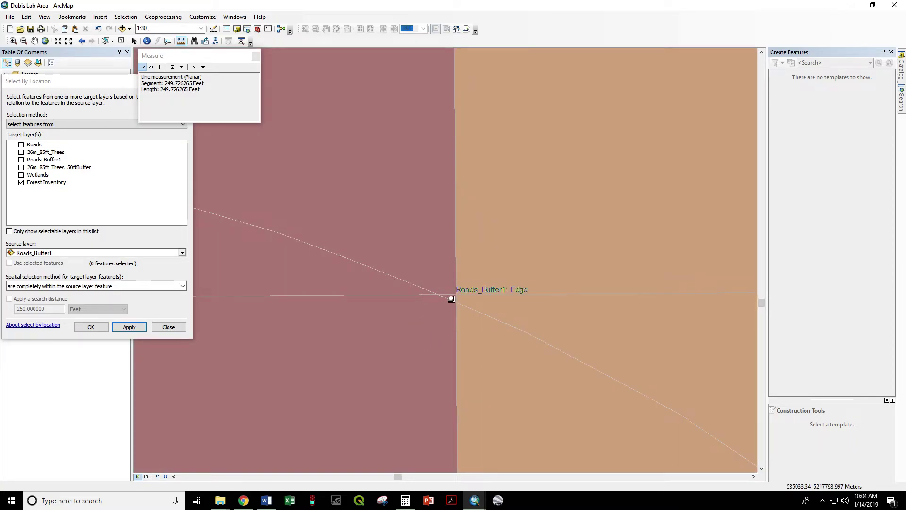
scroll(363, 354, "down", 5)
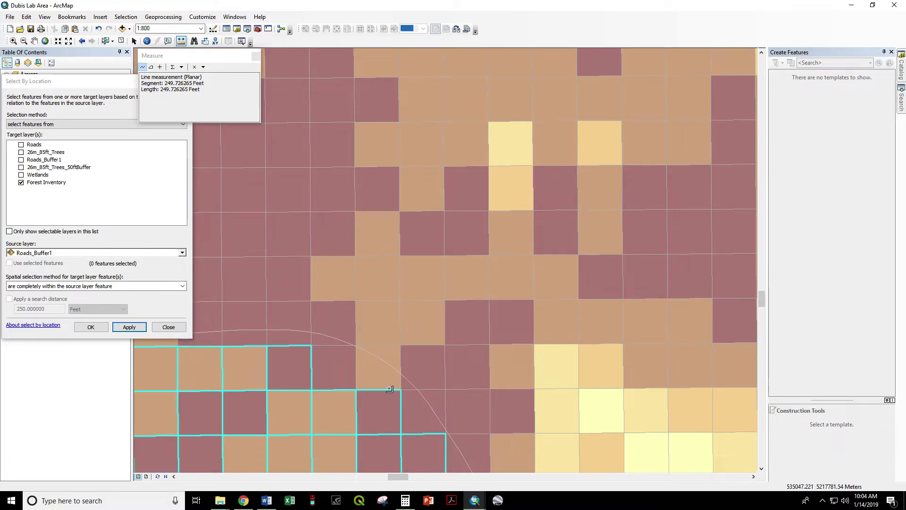
- Close Select By Location and clear the selected Forest Inventory cells
left_click(169, 327)
left_click(120, 40)
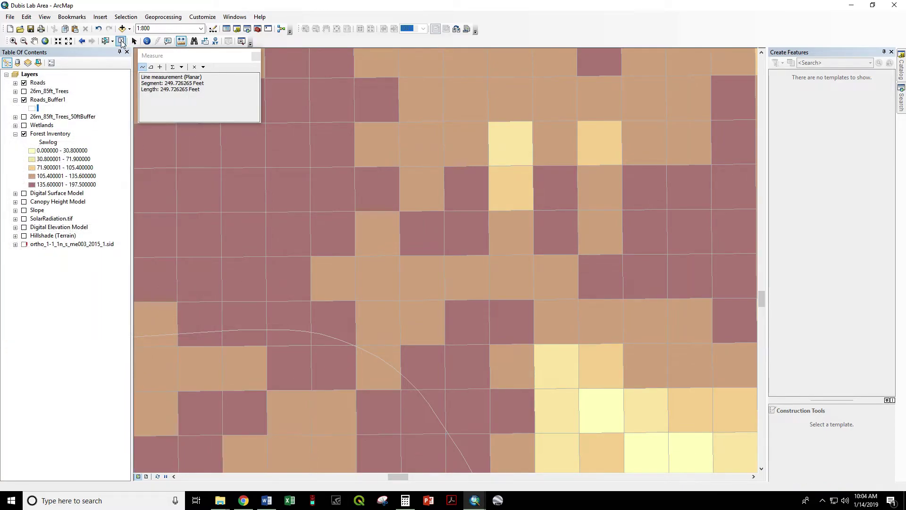
scroll(238, 282, "up", 5)
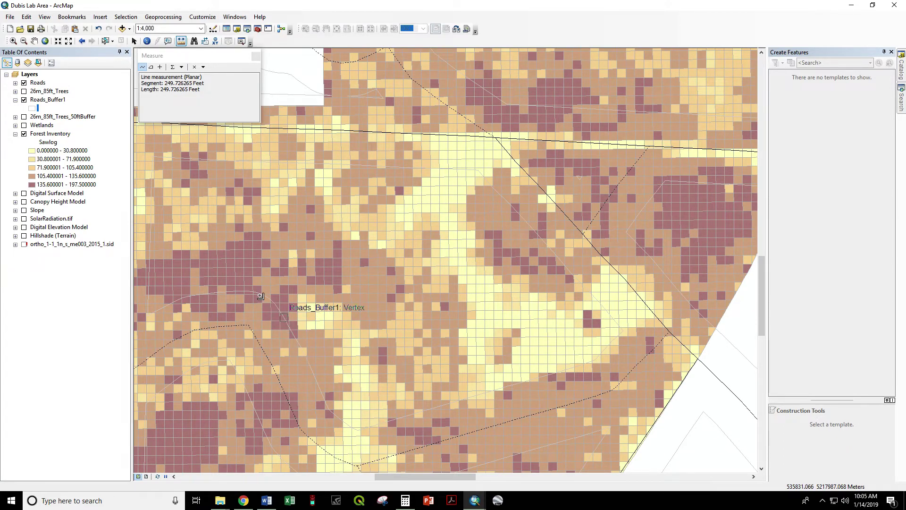
- Clip Forest Inventory with Roads_Buffer1 as clip features, outputting EFI_Clip
left_click(163, 17)
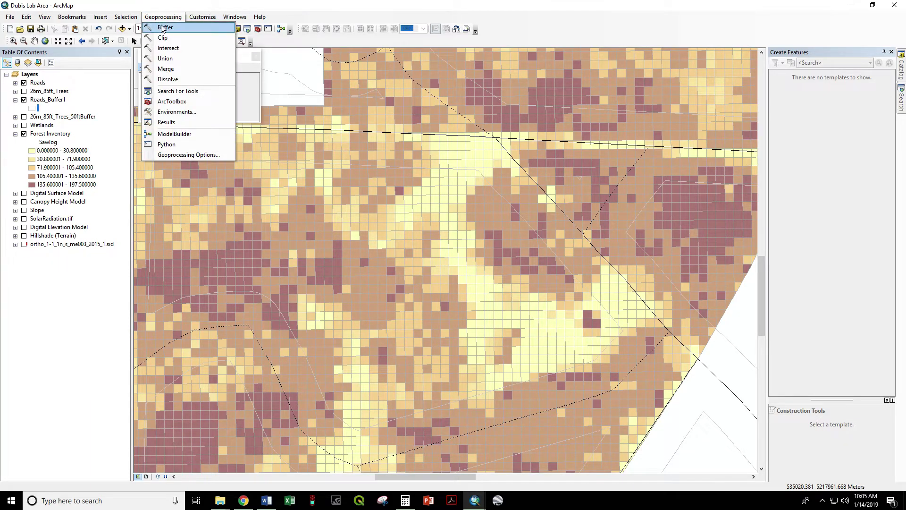
left_click(163, 38)
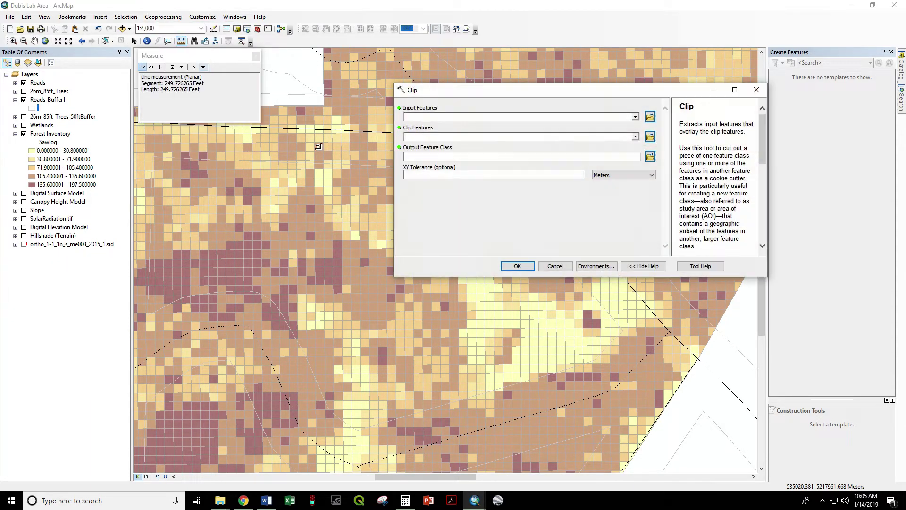
left_click(635, 117)
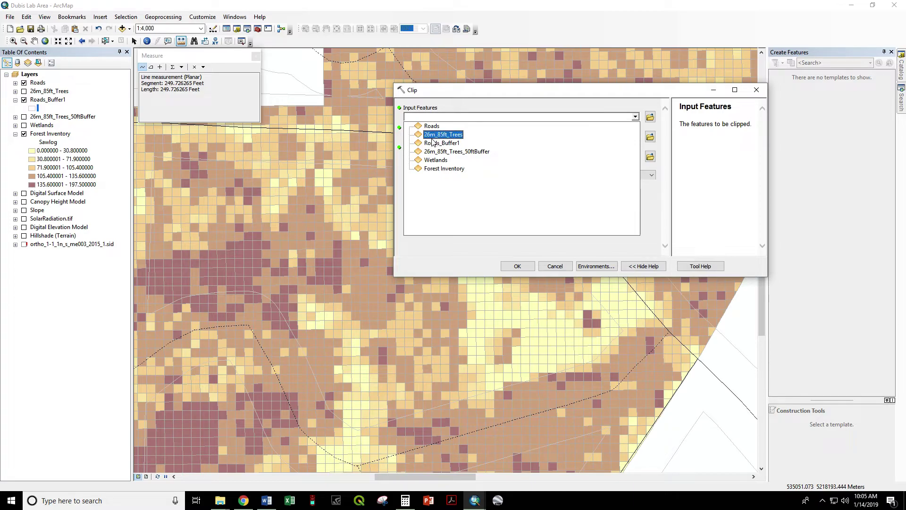
left_click(443, 168)
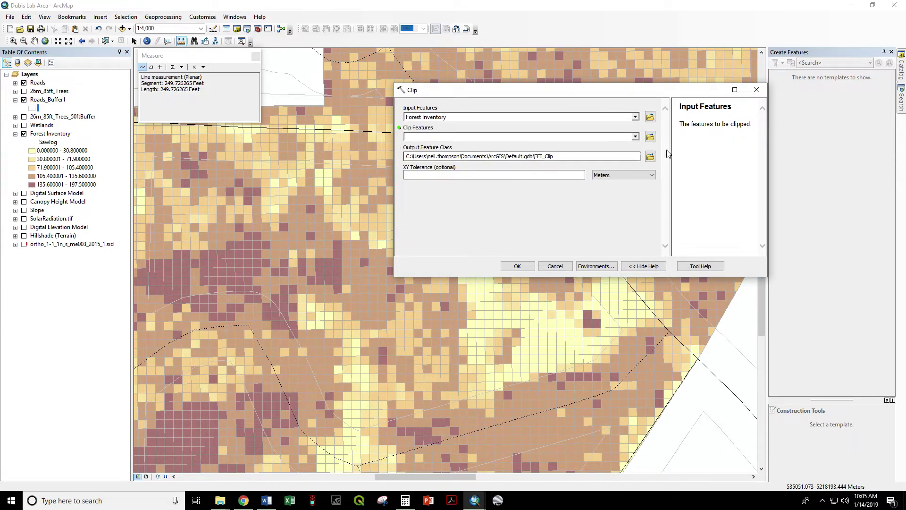
left_click(635, 137)
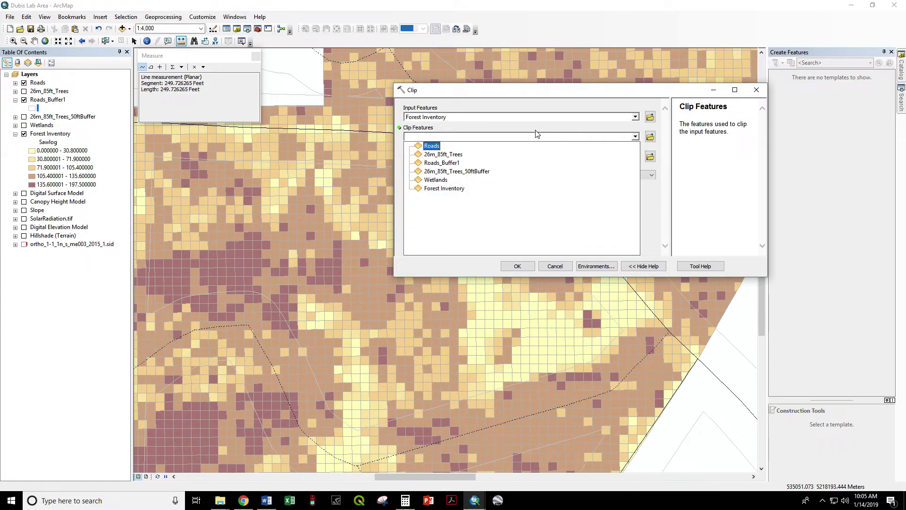
left_click(445, 163)
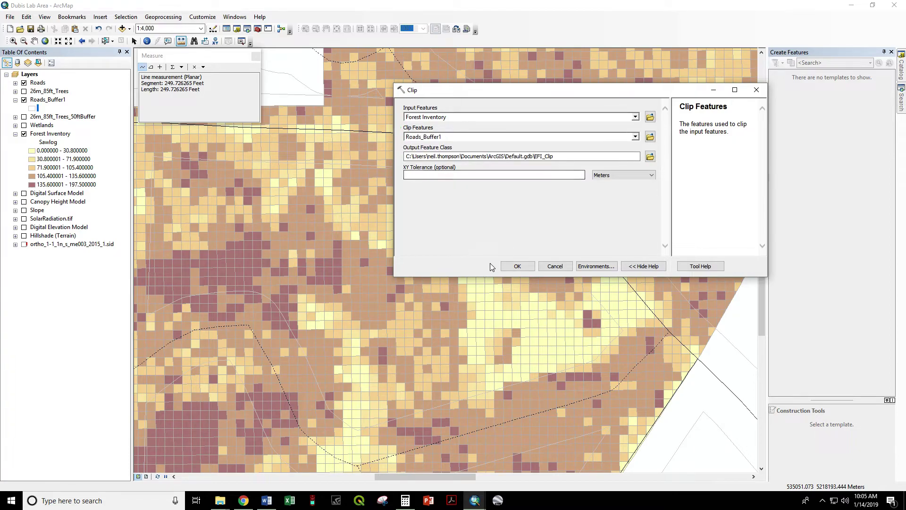
left_click(517, 266)
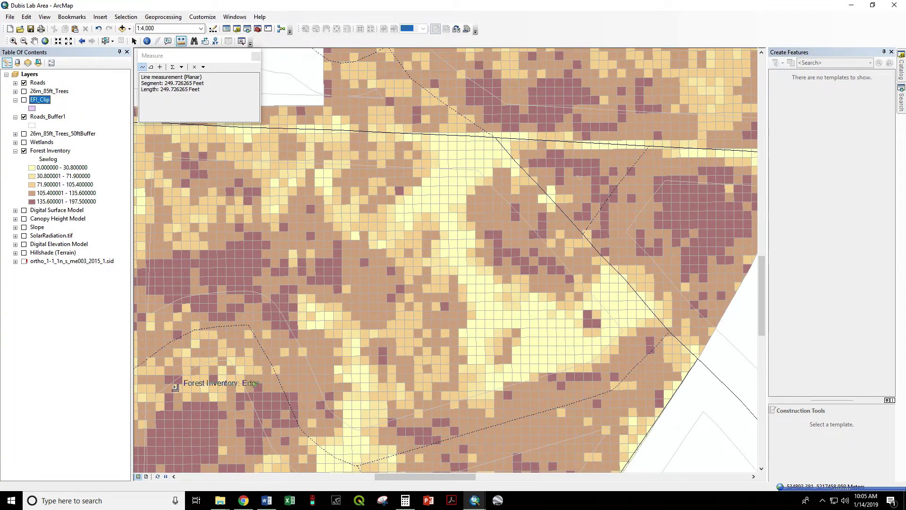
- Turn on EFI_Clip to show the clipped near-road cells in purple
left_click(24, 100)
scroll(443, 248, "down", 5)
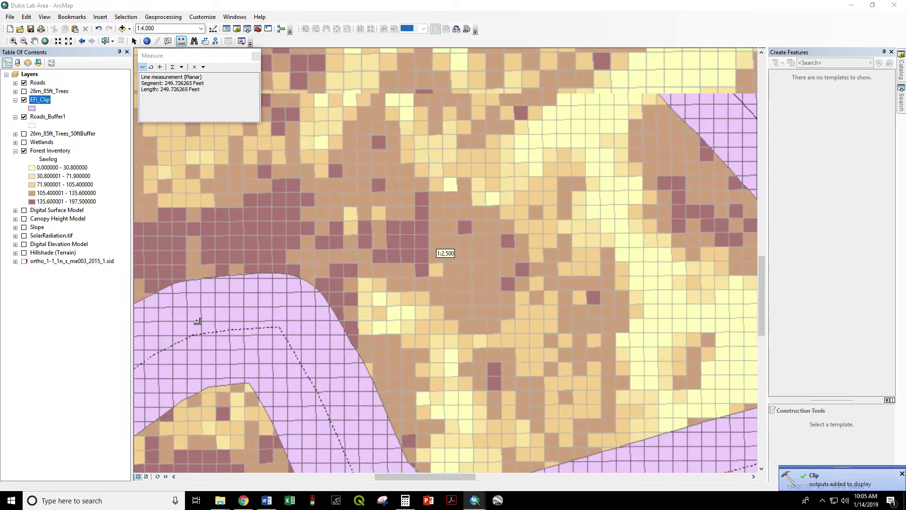